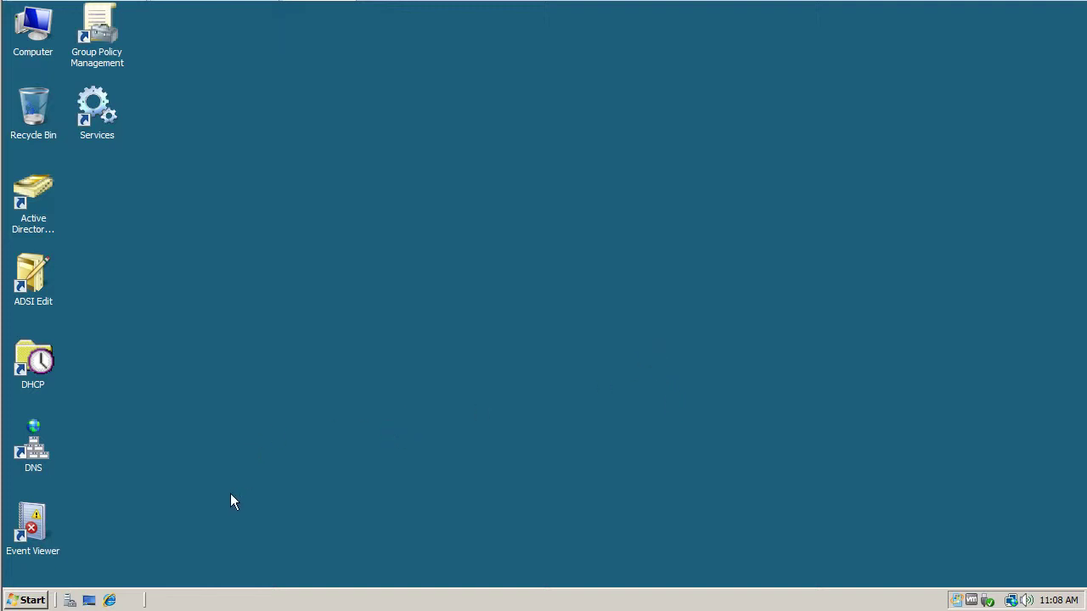
Launch the Group Policy Management console by running gpmc.msc
click(34, 601)
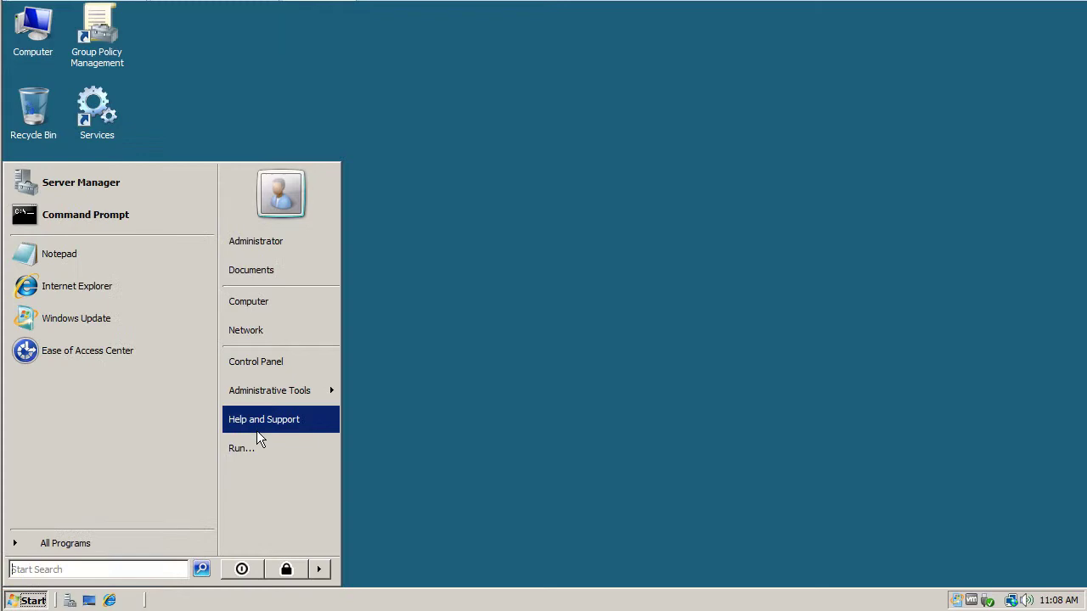
click(255, 450)
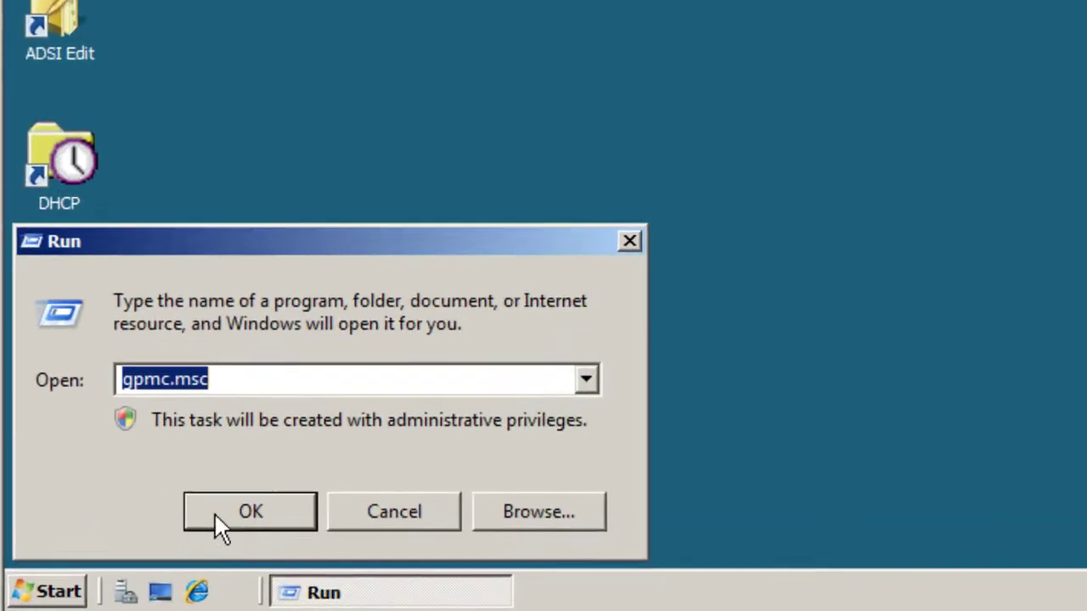
click(260, 379)
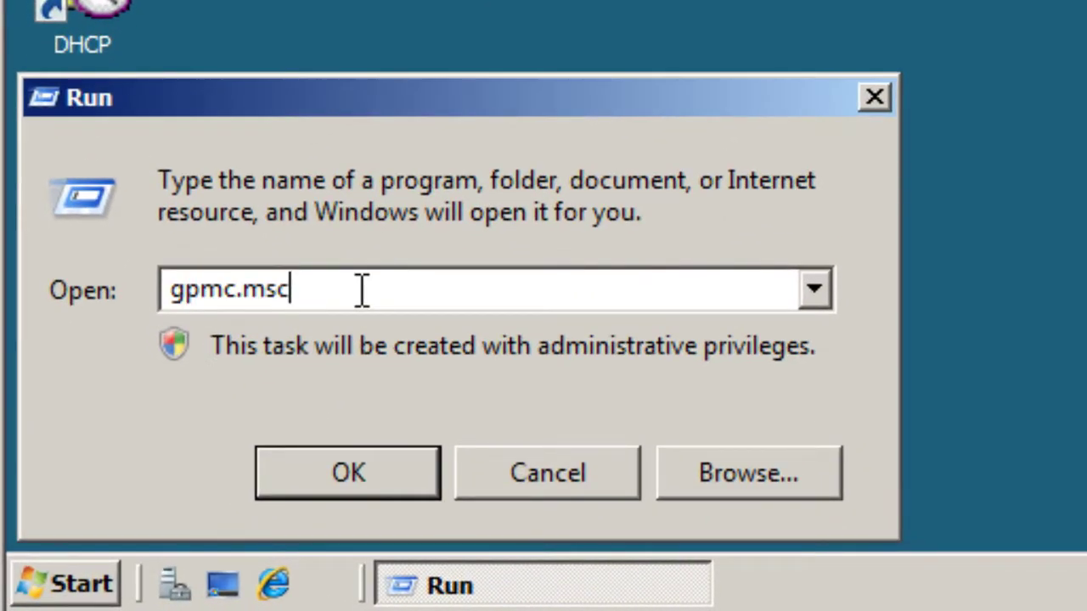
click(346, 466)
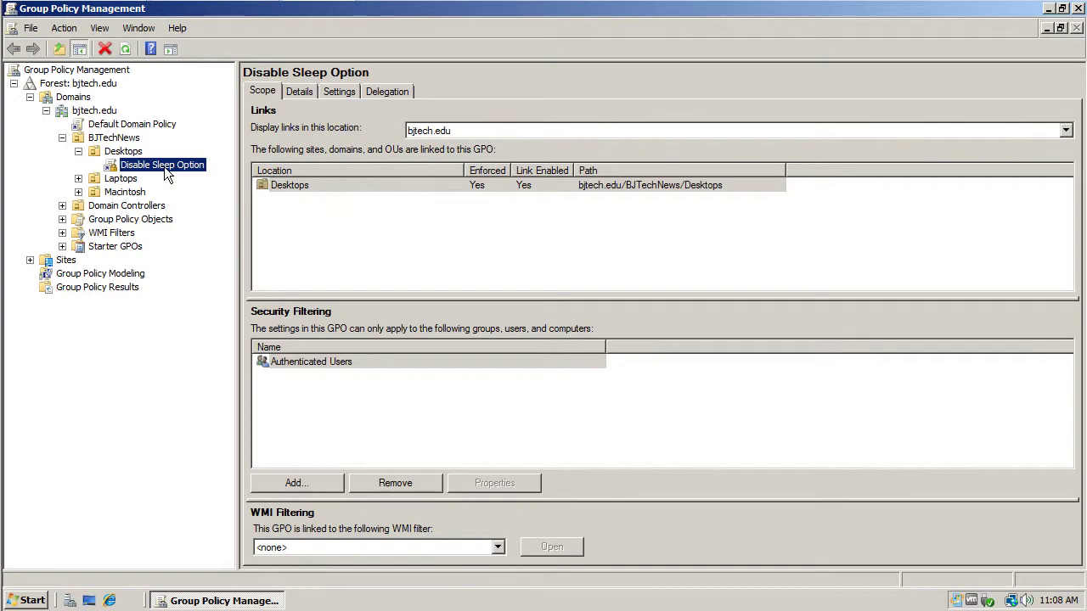
Create a new GPO named "Disable Lock Option" linked to the Desktops OU under BJTechNews
right_click(121, 153)
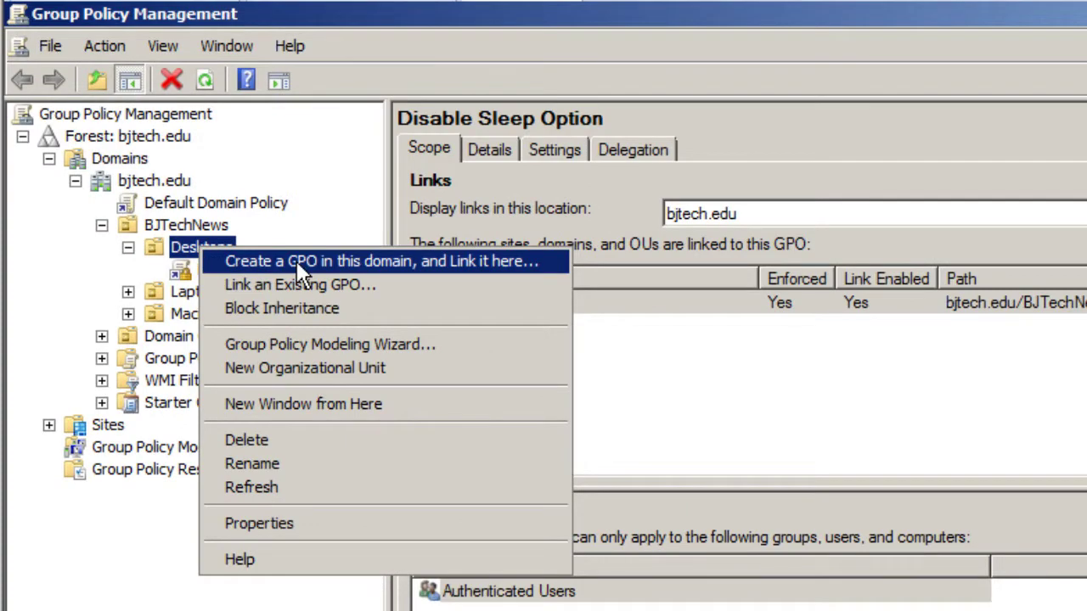
click(296, 261)
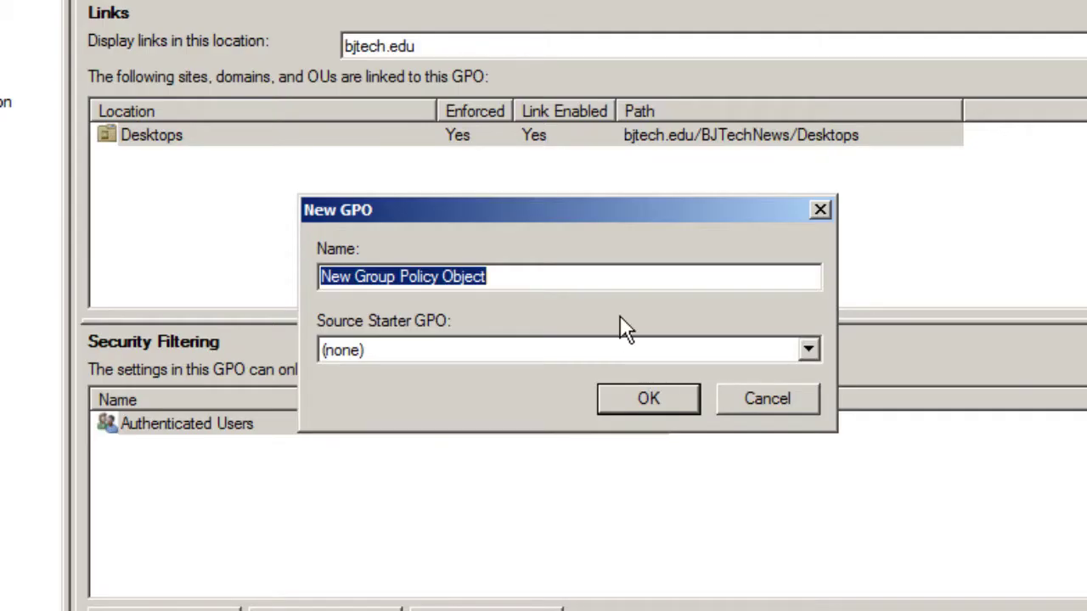
text(Di)
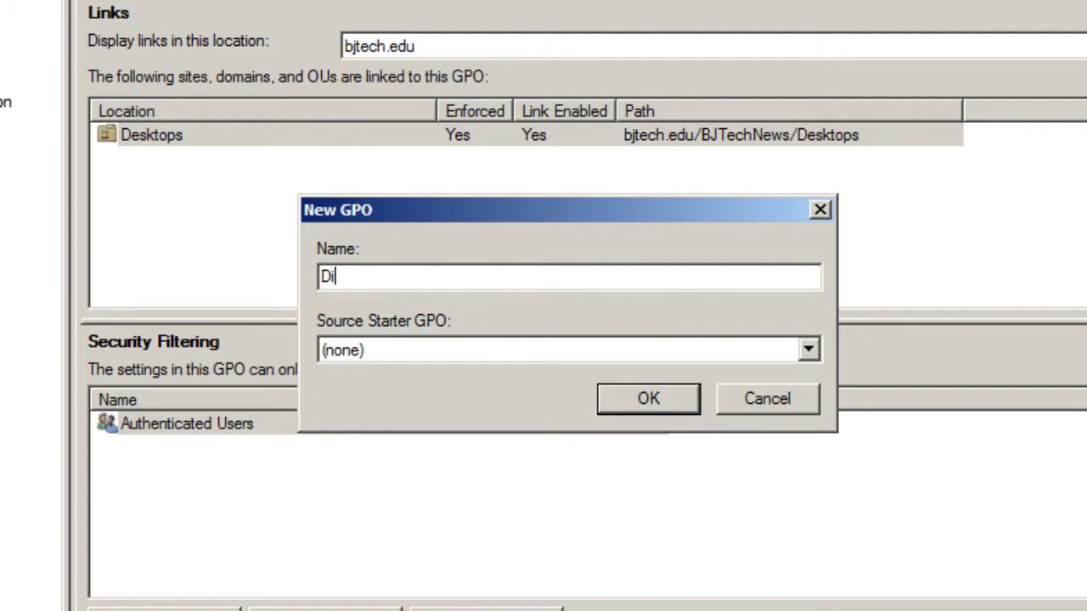
text(sable Lock P)
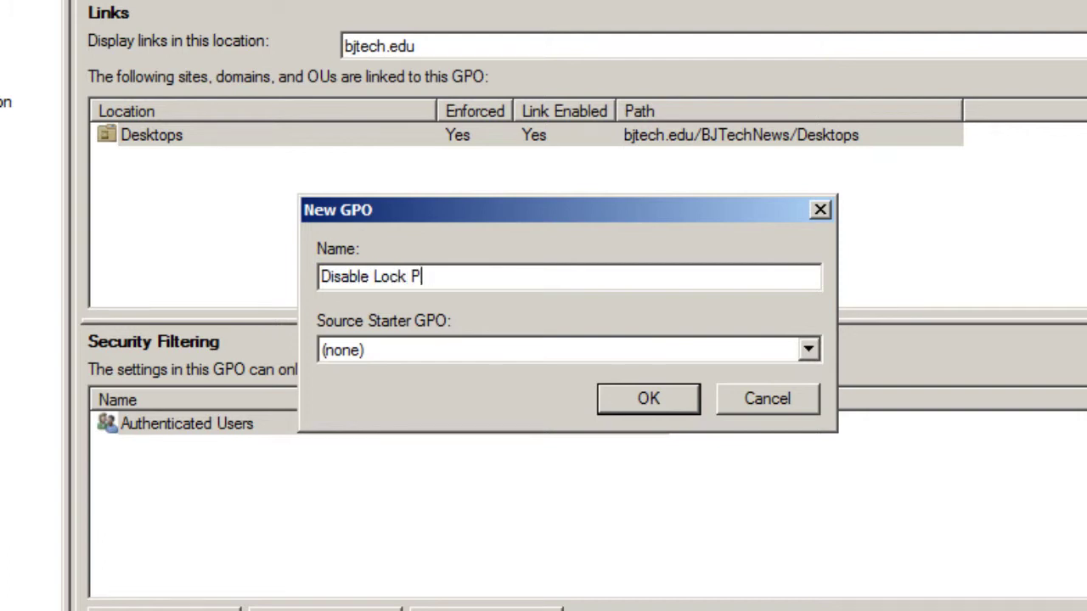
key(BackSpace)
text(Option)
key(Return)
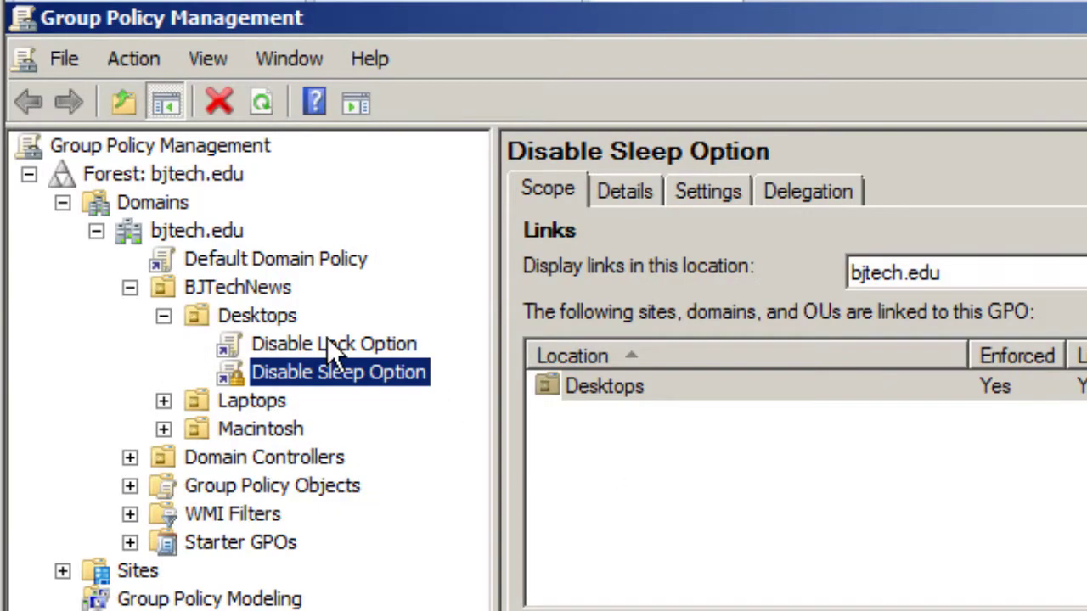
Open the Disable Lock Option GPO for editing and go to the Registry preferences in Computer Configuration's Windows Settings
right_click(328, 343)
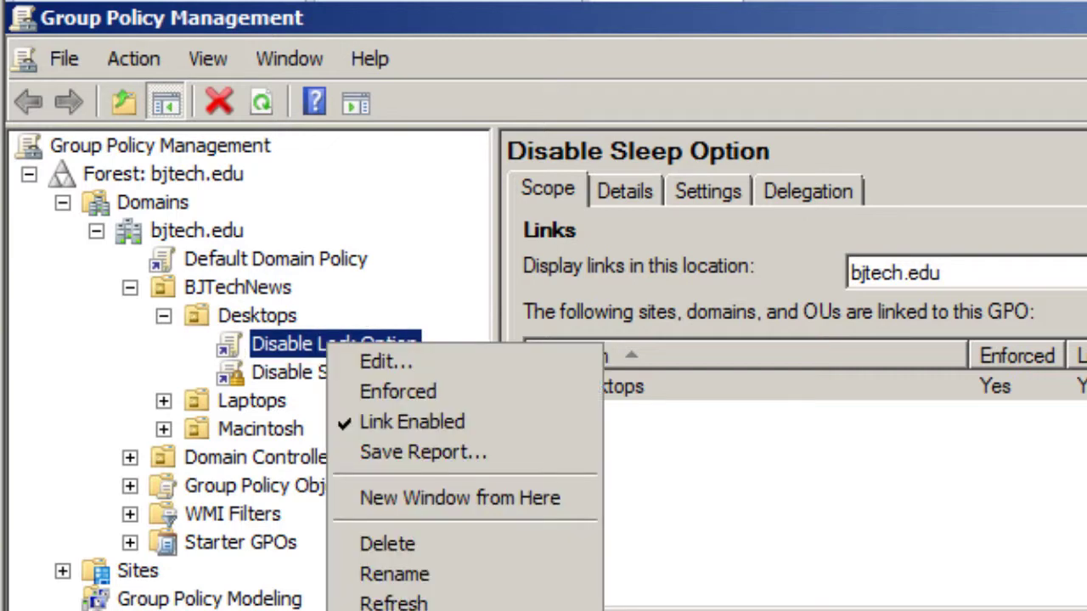
click(394, 358)
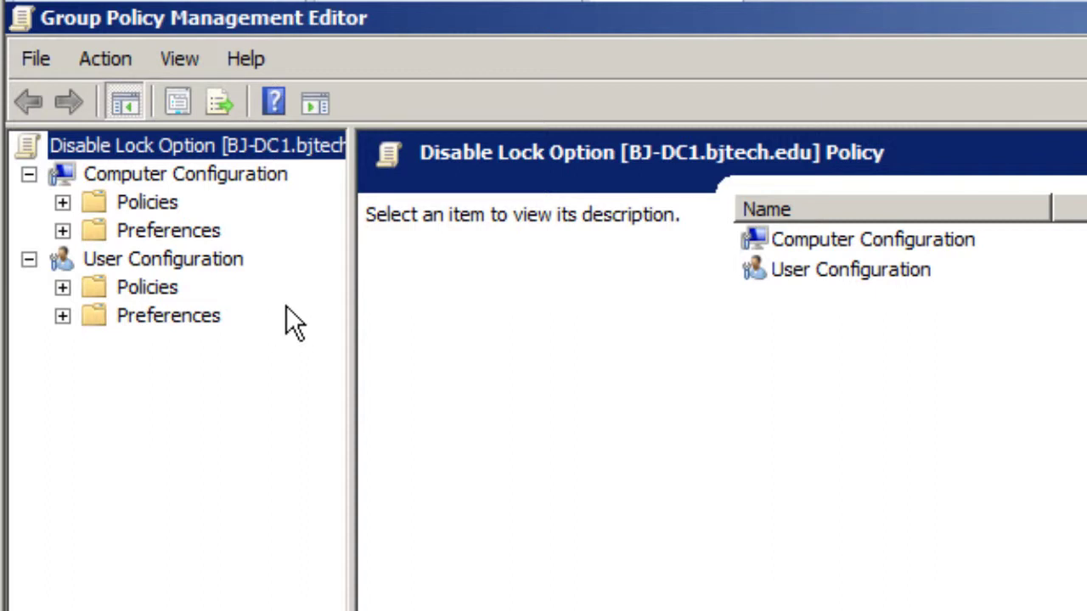
click(167, 174)
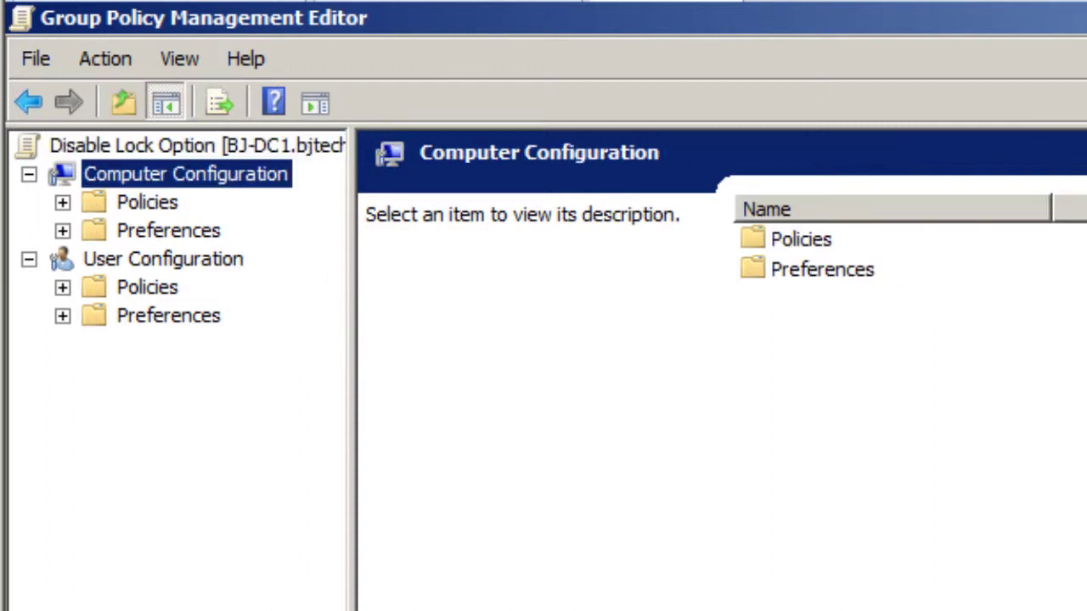
click(183, 233)
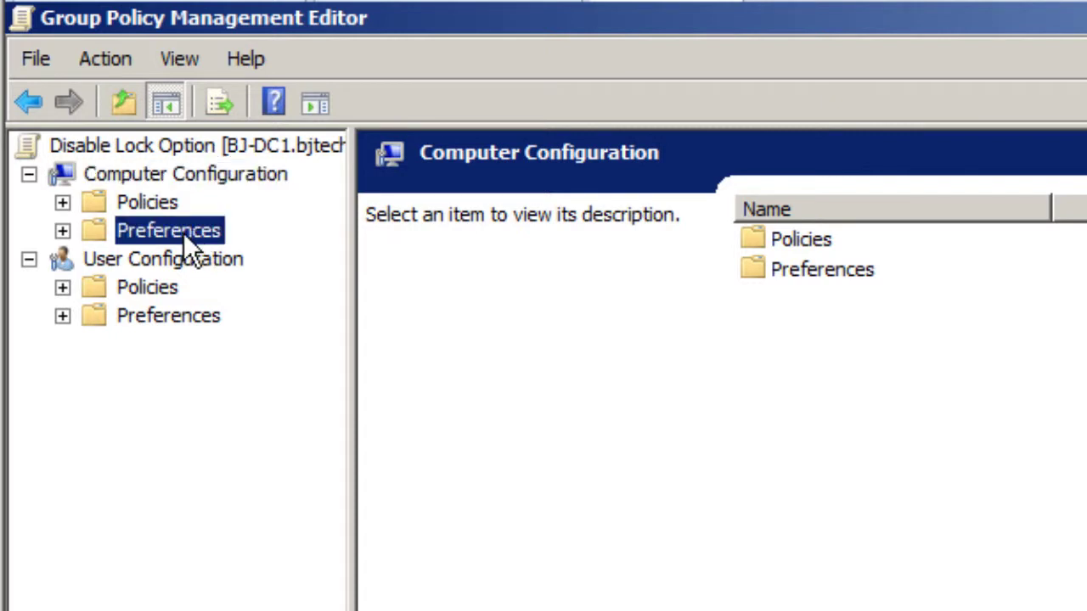
click(63, 230)
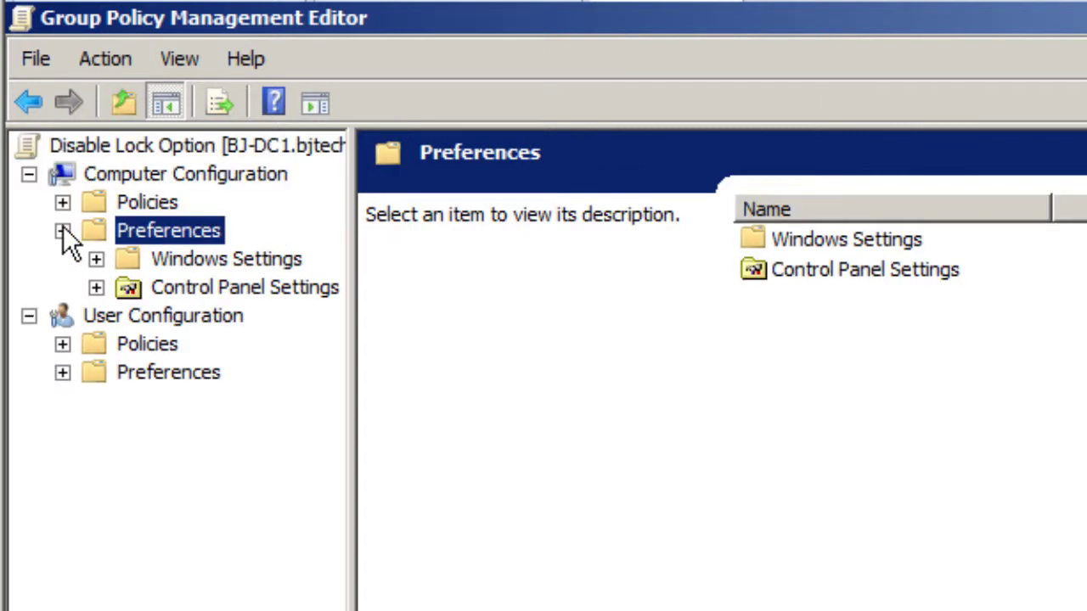
click(158, 261)
click(96, 259)
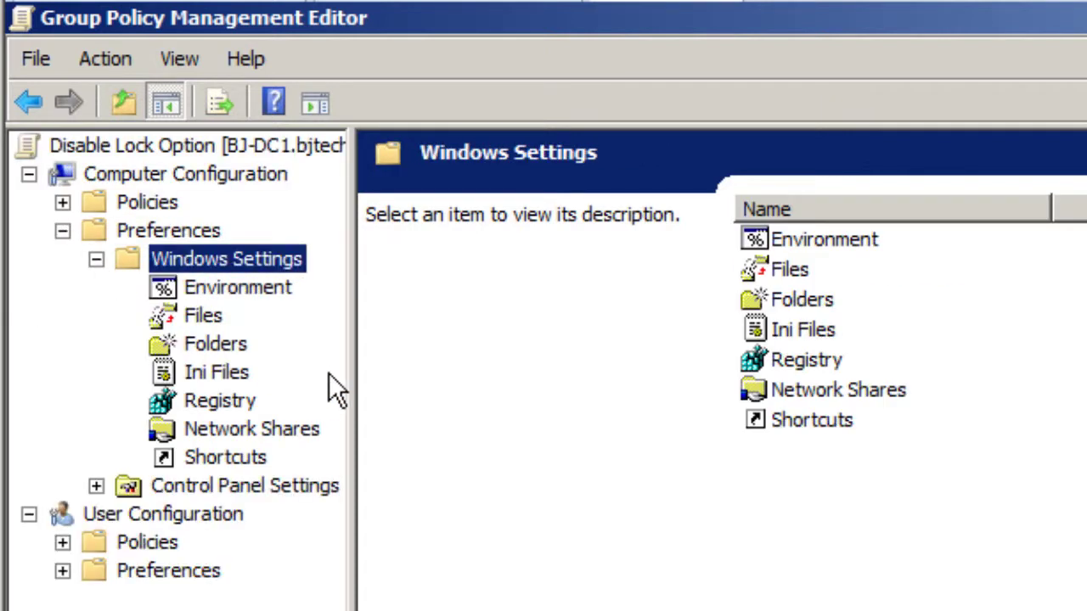
drag(359, 371, 453, 371)
click(220, 401)
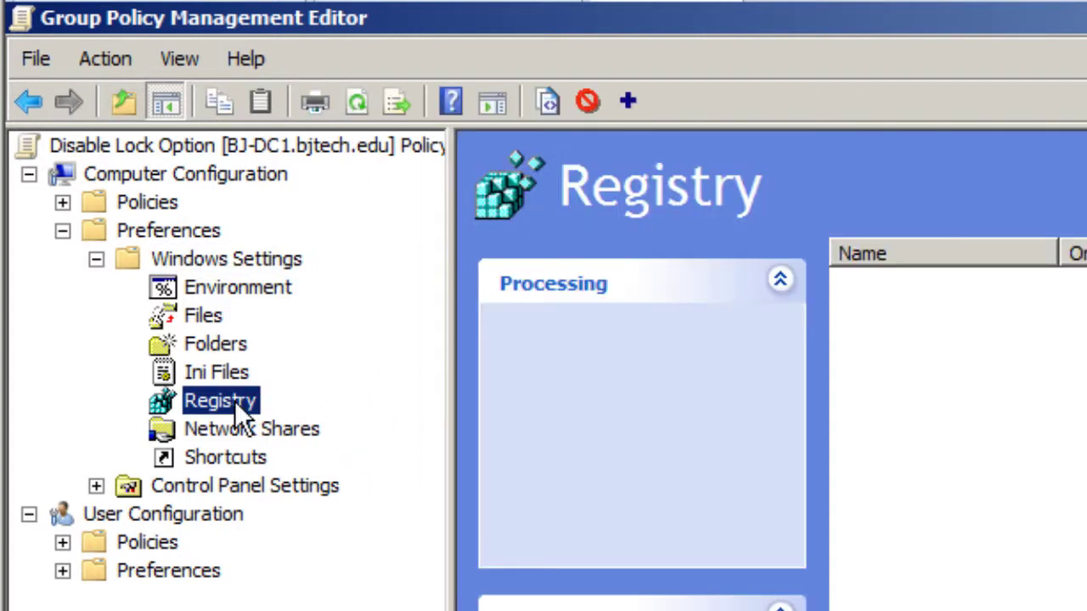
Start a new registry item in the Registry preferences and set its action to Create
right_click(233, 396)
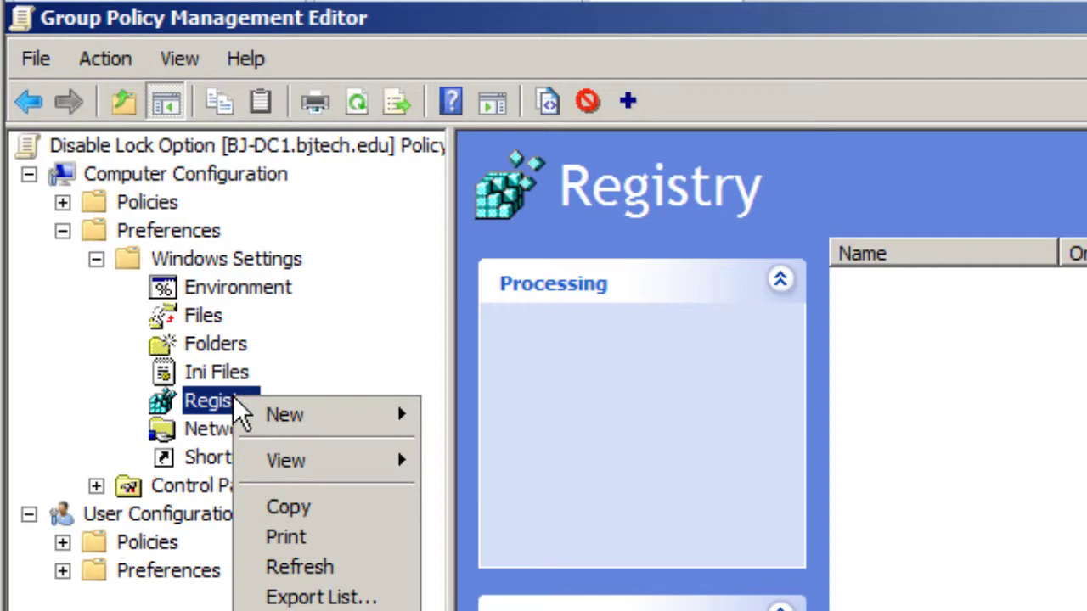
mouse_move(297, 420)
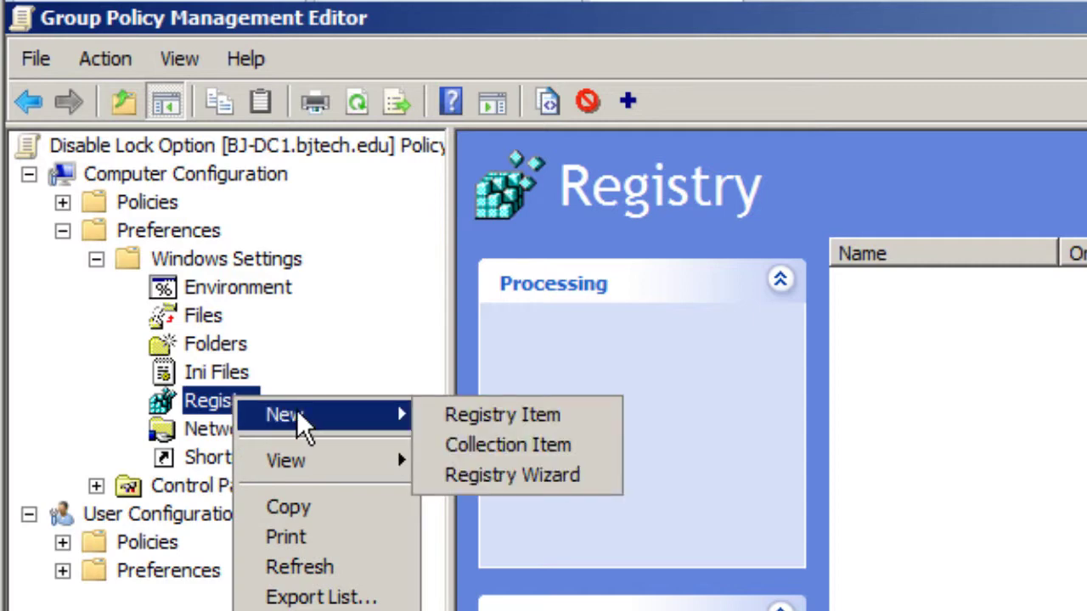
click(599, 414)
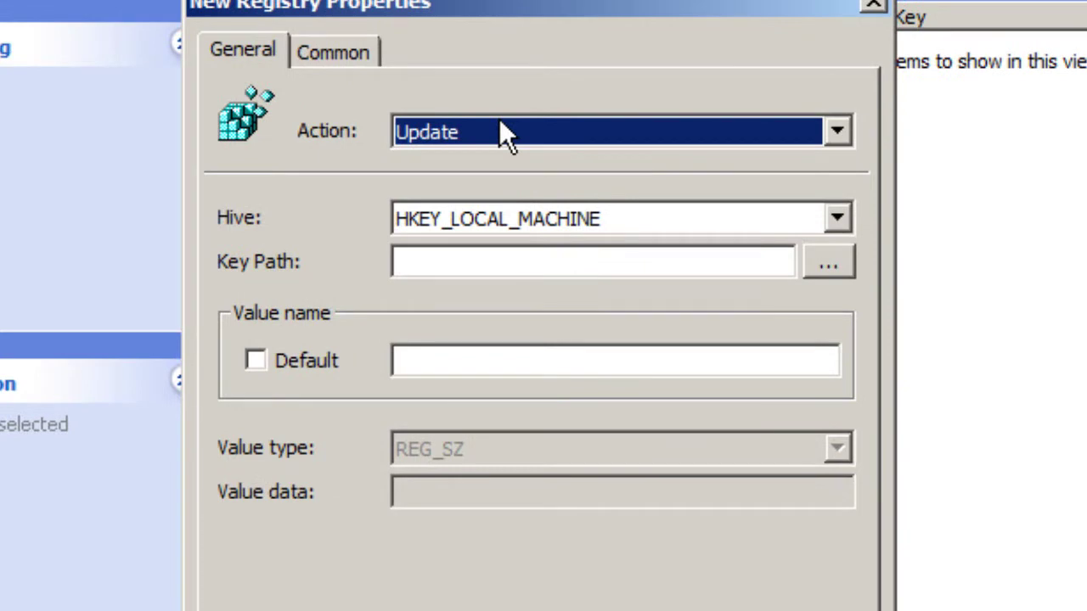
click(568, 134)
click(549, 165)
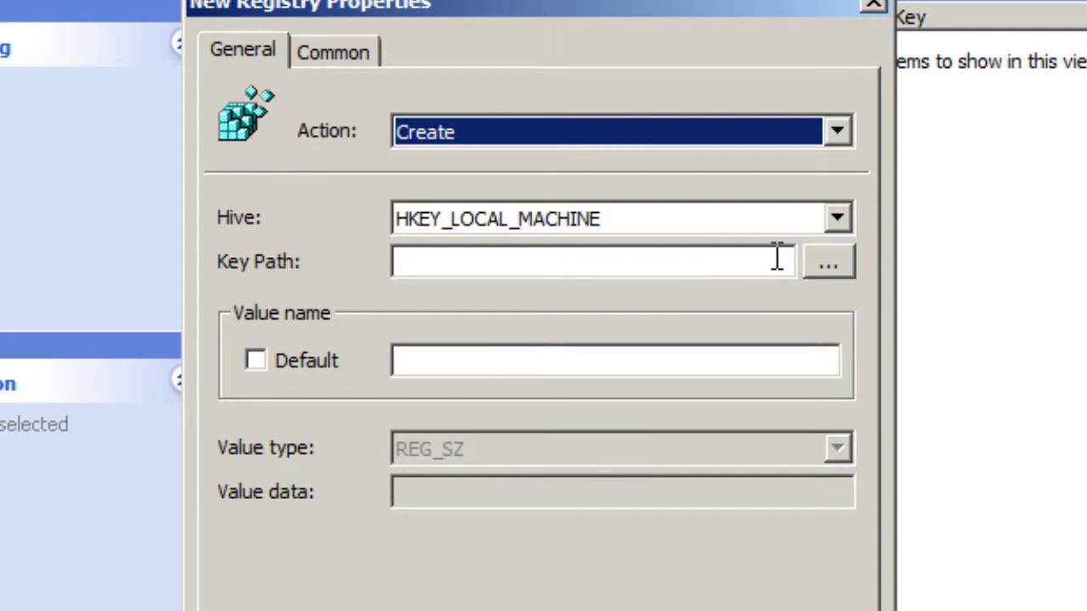
Browse for the item's key path and expand HKEY_LOCAL_MACHINE\SOFTWARE\Microsoft\Windows
click(841, 263)
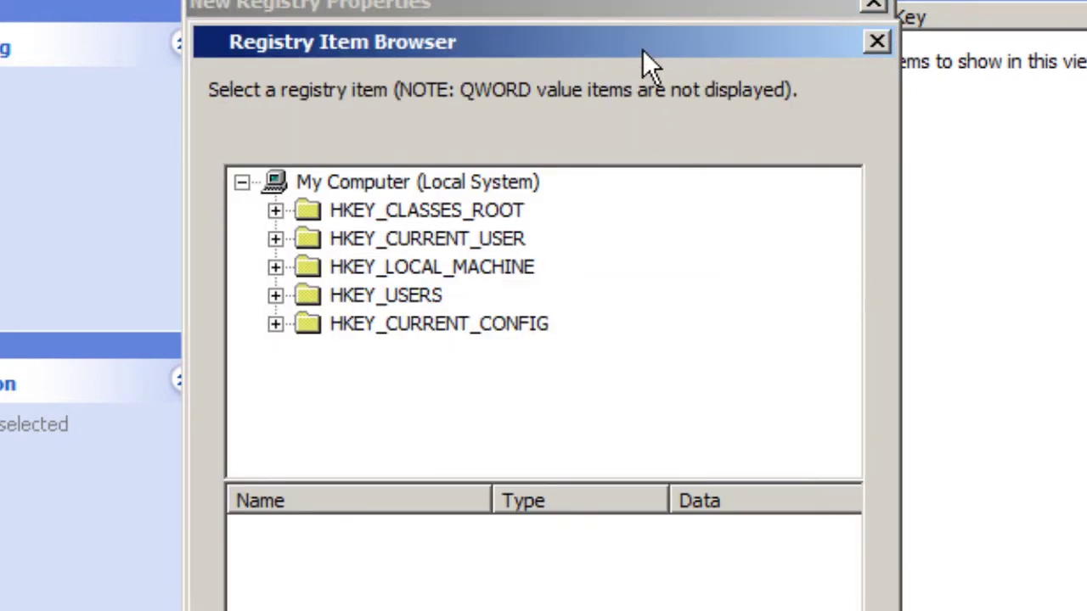
drag(643, 53, 1086, 0)
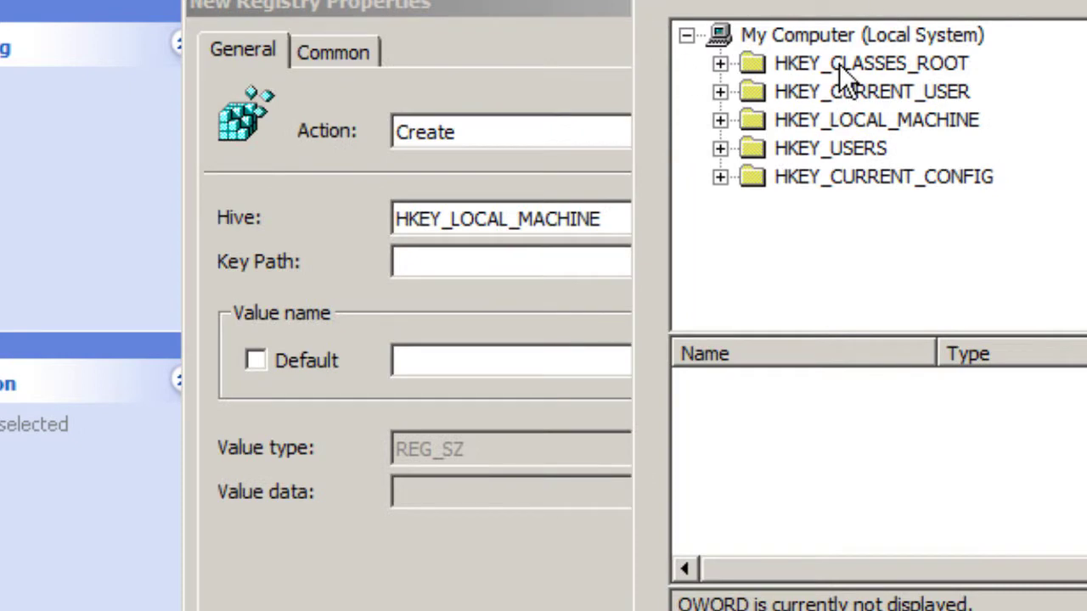
click(722, 123)
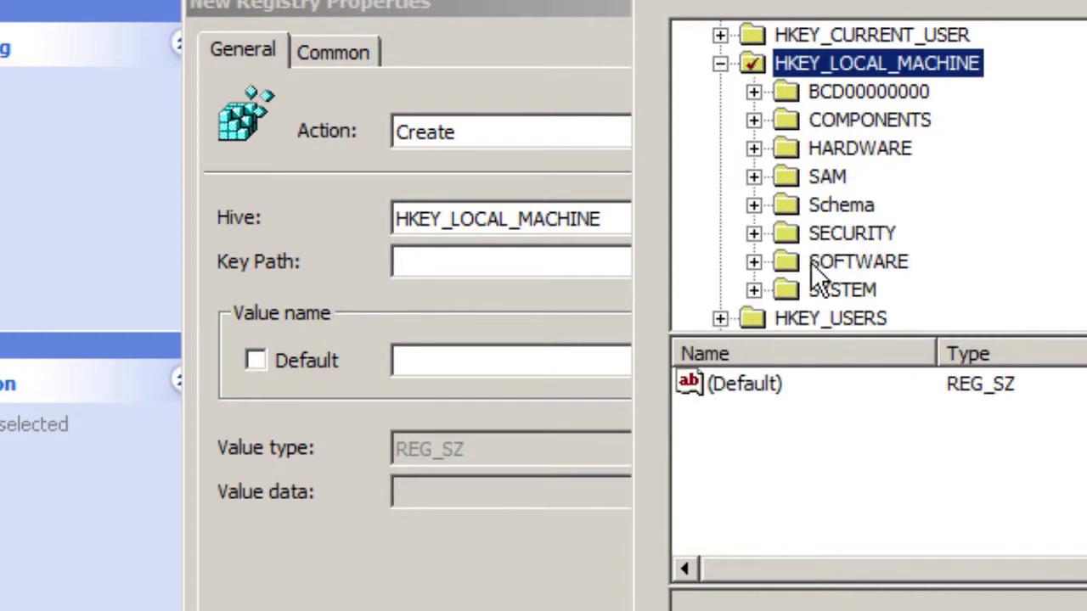
click(769, 261)
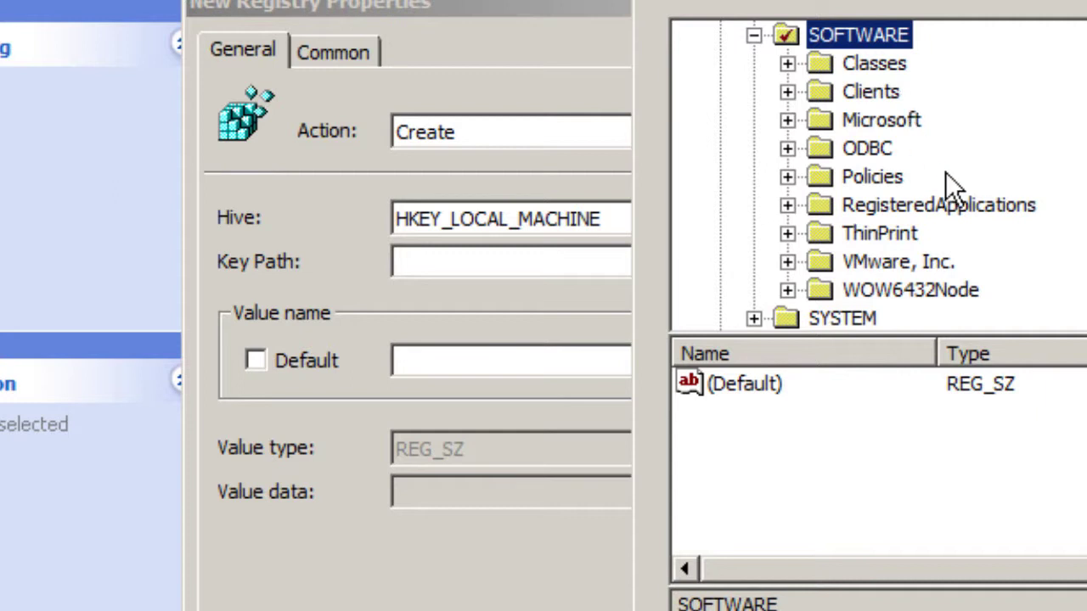
click(885, 121)
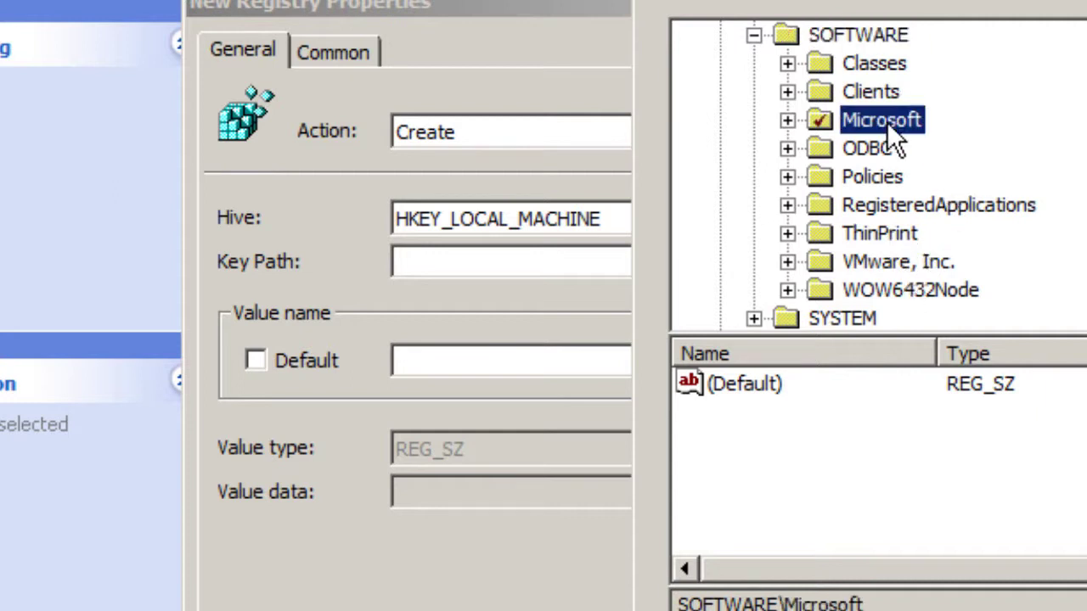
click(787, 120)
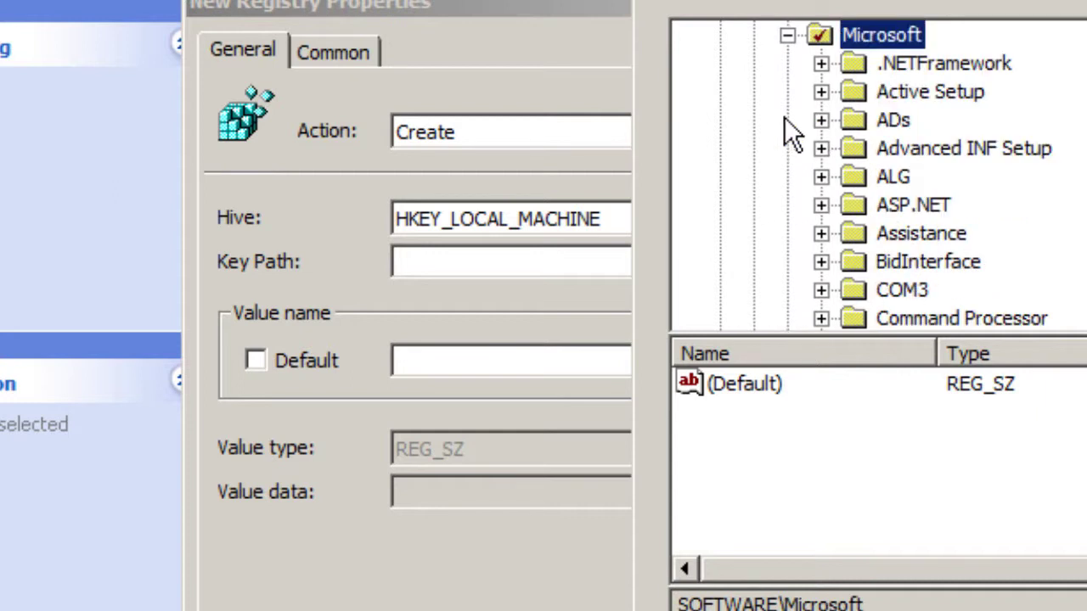
scroll(1018, 267, down, 10)
scroll(1018, 266, down, 20)
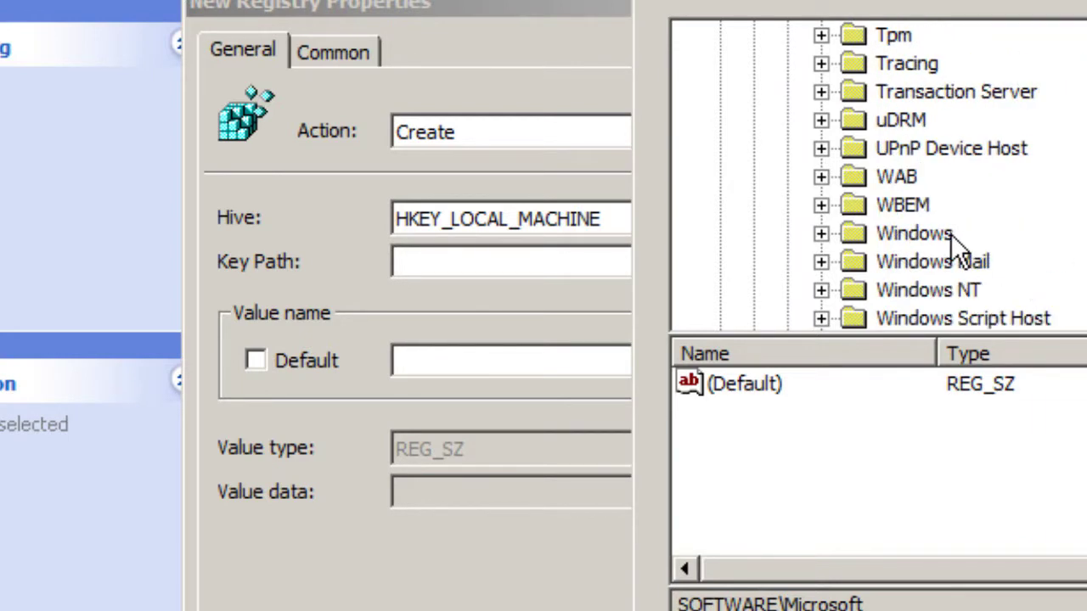
click(908, 234)
click(821, 234)
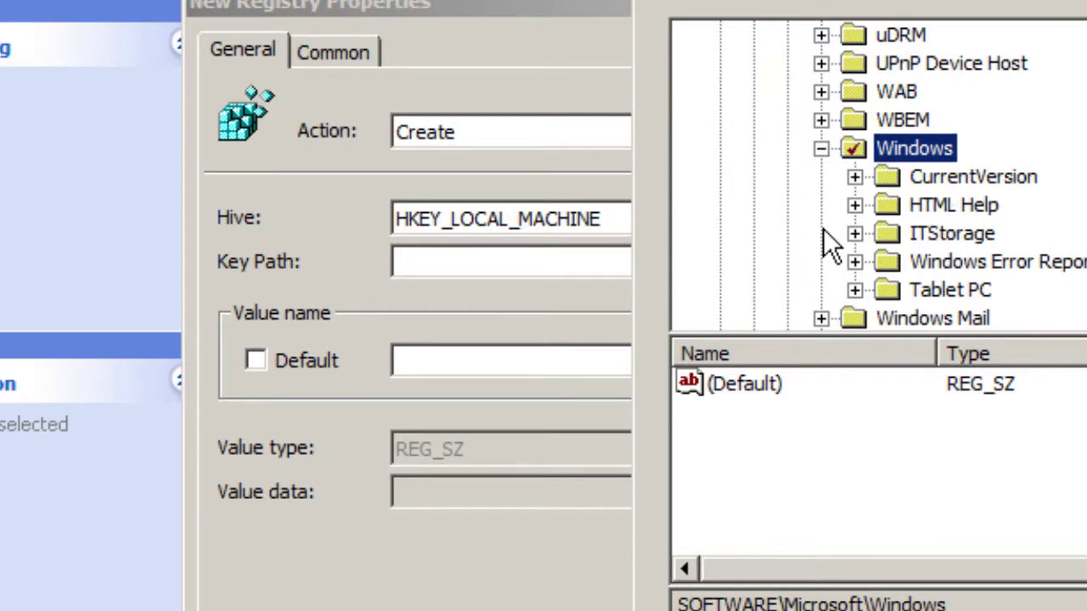
Select the System key under CurrentVersion\Policies as the registry item's key path
click(986, 178)
click(854, 177)
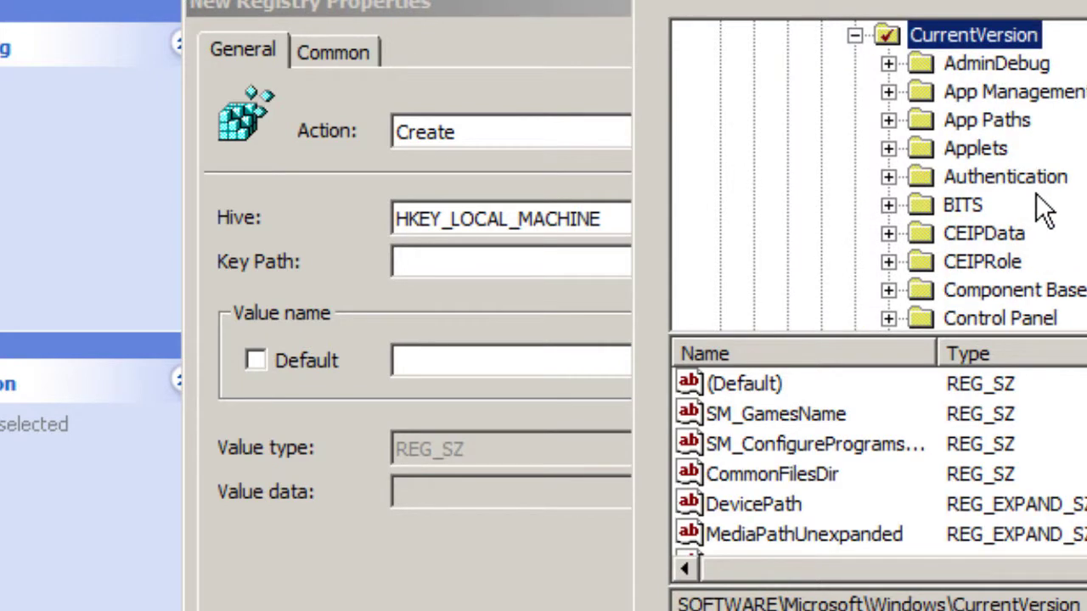
scroll(1010, 238, down, 7)
scroll(1004, 238, down, 3)
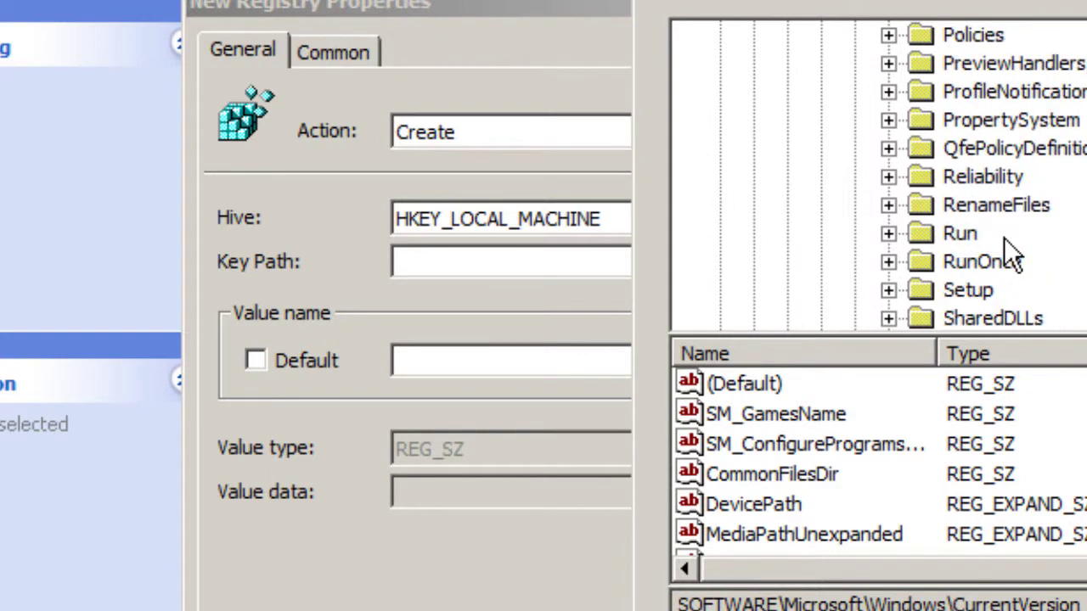
scroll(1004, 237, up, 2)
click(911, 204)
click(888, 205)
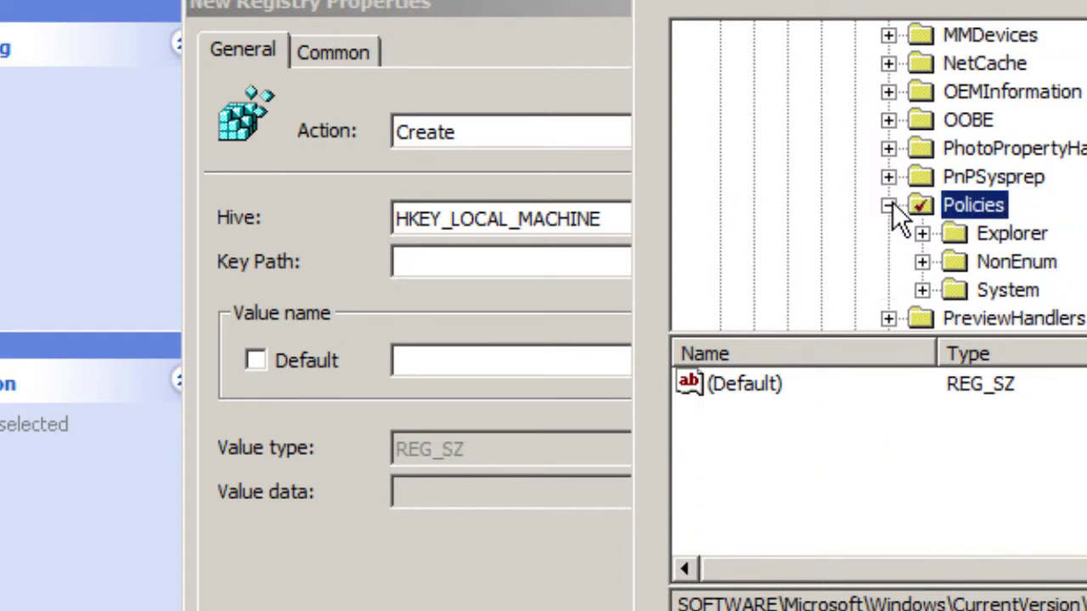
click(1009, 288)
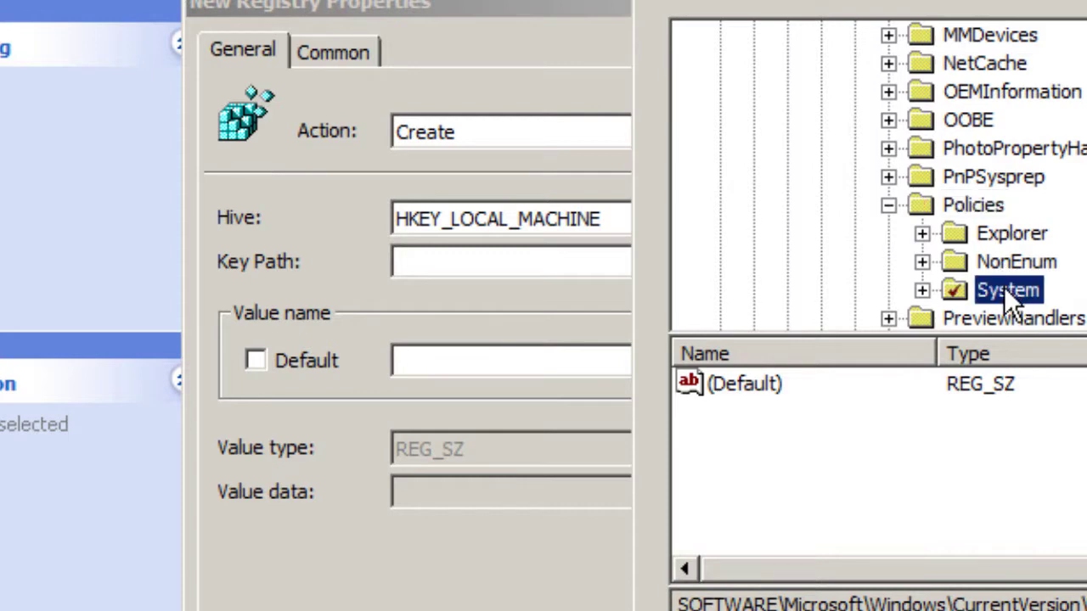
key(Return)
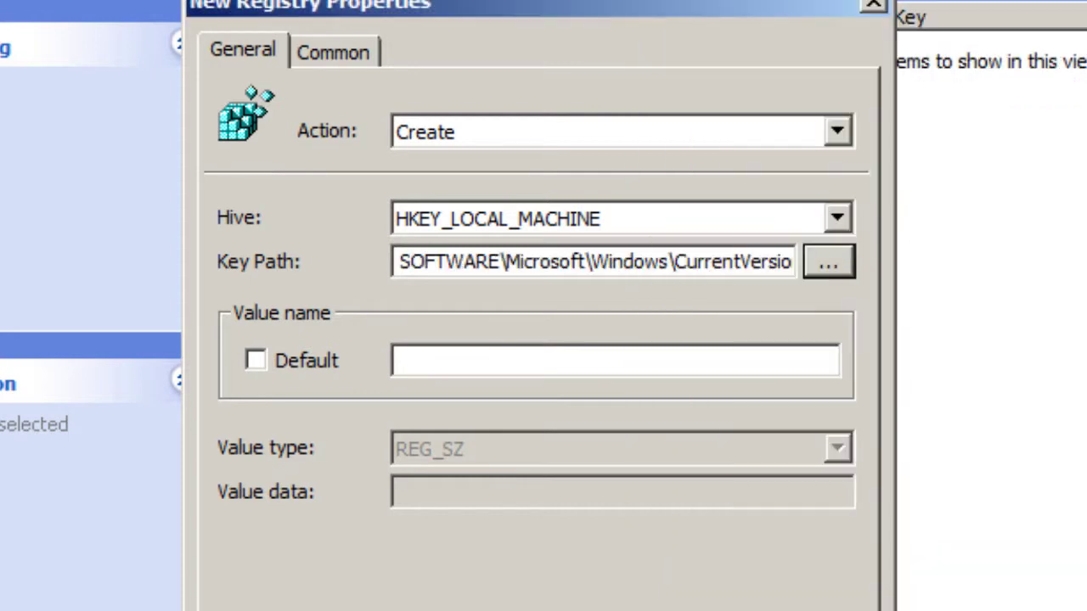
Name the new registry value DisableLockWorkstation
click(537, 364)
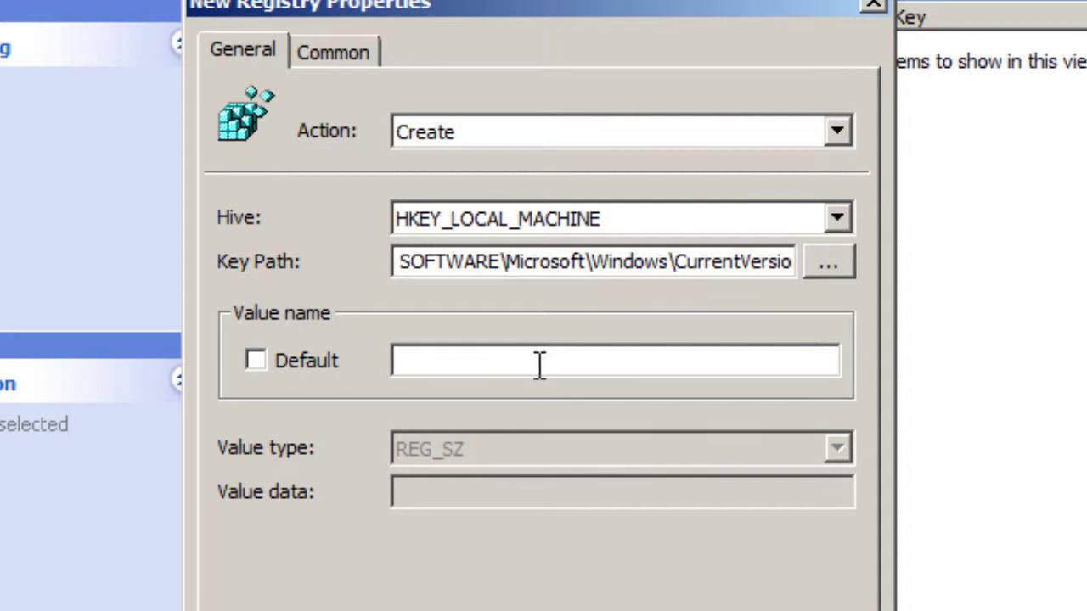
text(Disab)
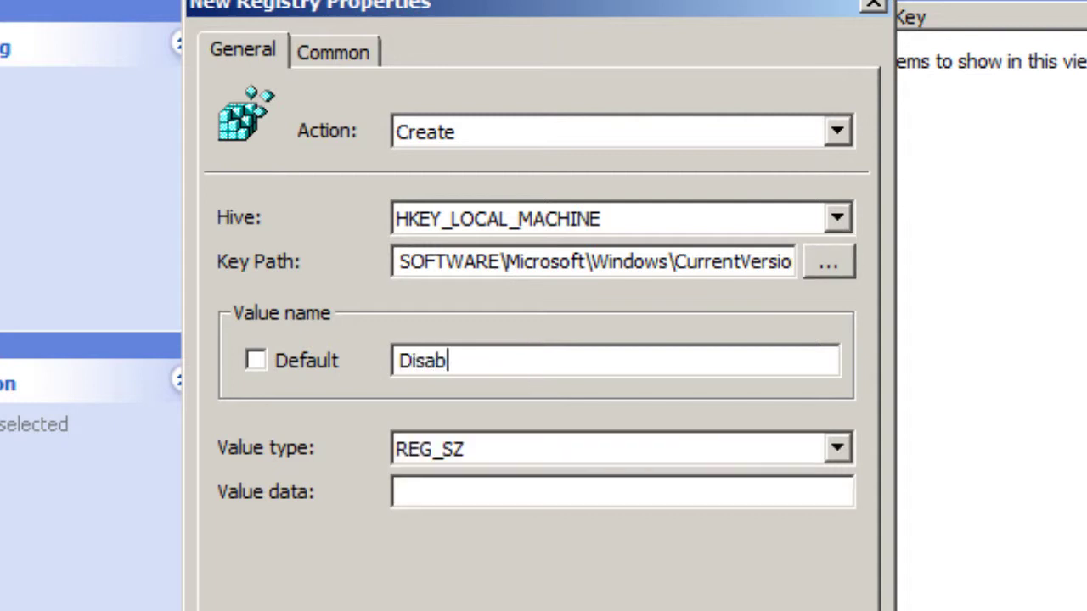
text(leLock)
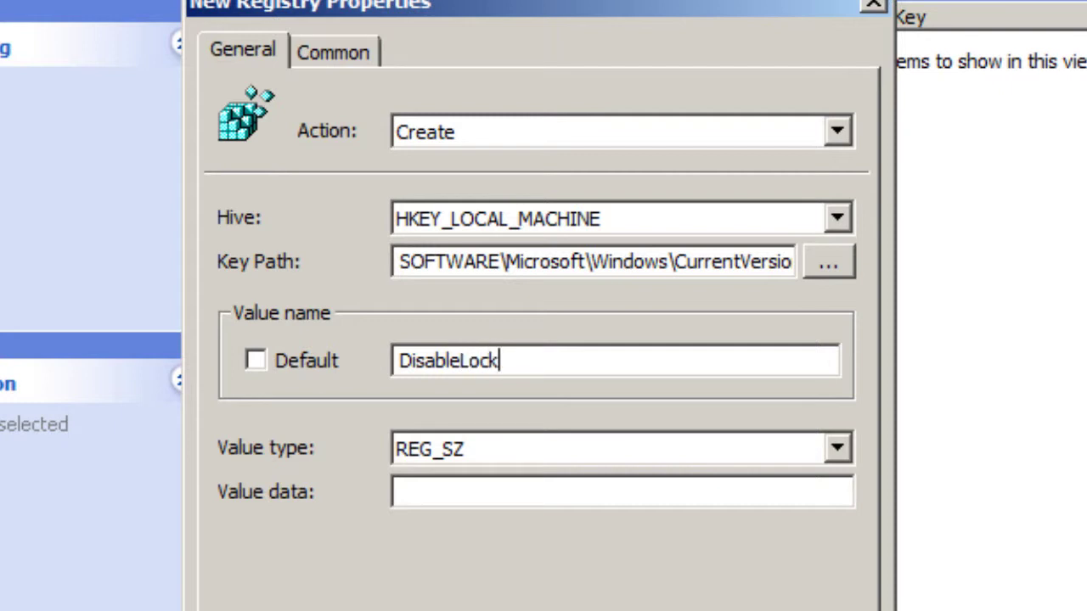
text(Workstatio)
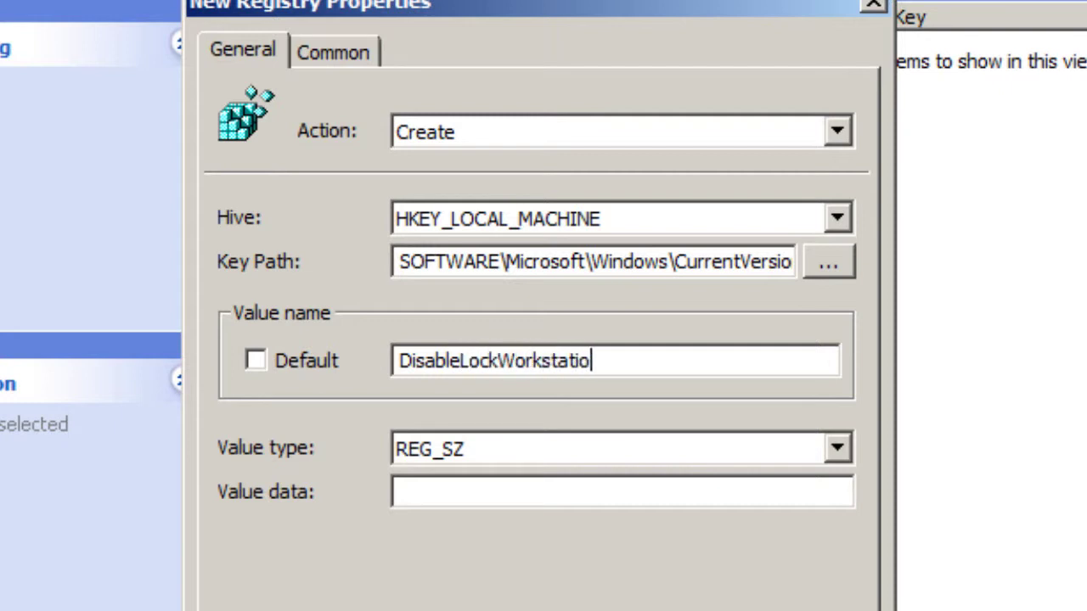
text(n)
drag(592, 360, 346, 356)
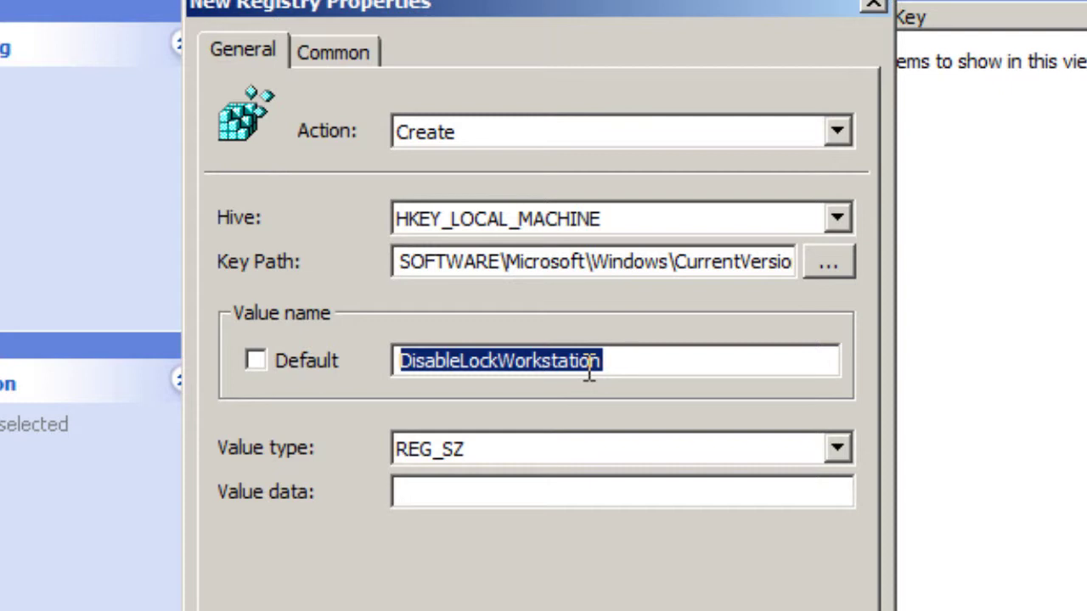
Set the DisableLockWorkstation value's type to REG_DWORD and its data to 1, and save the registry item
click(845, 451)
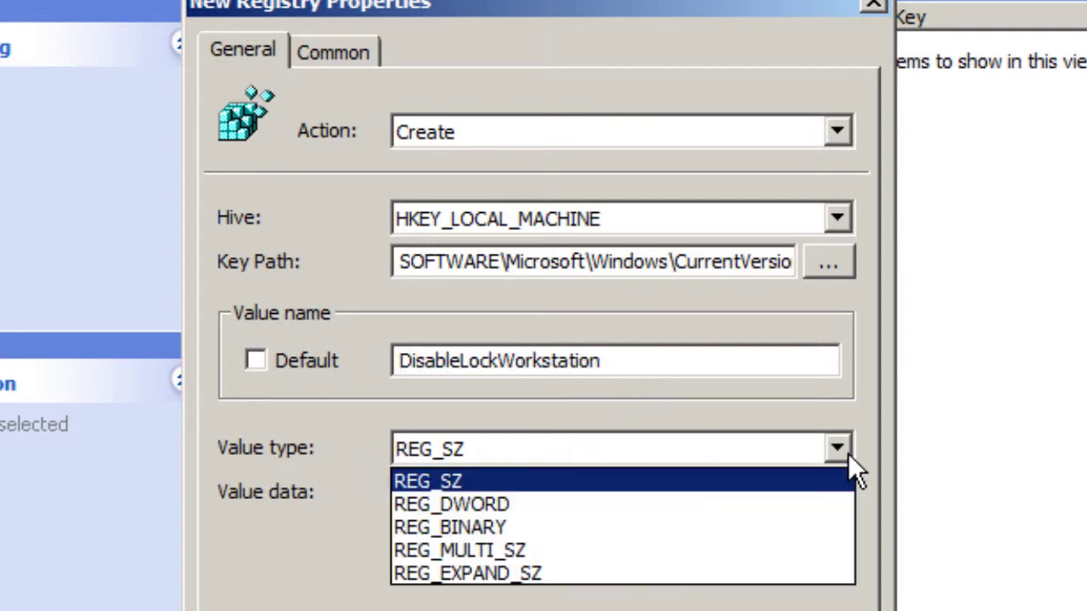
click(661, 504)
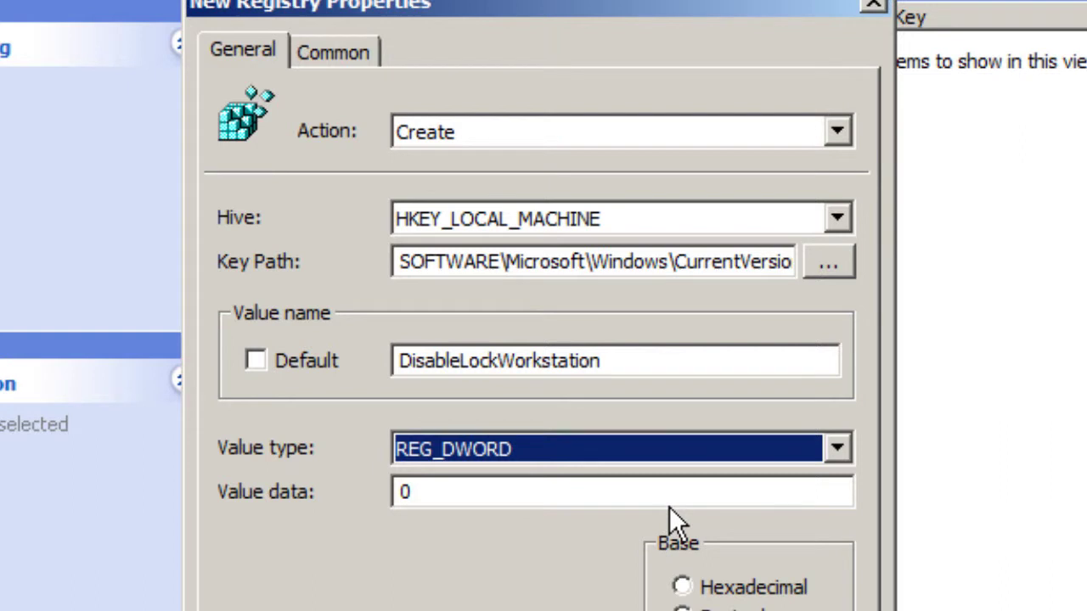
double_click(538, 498)
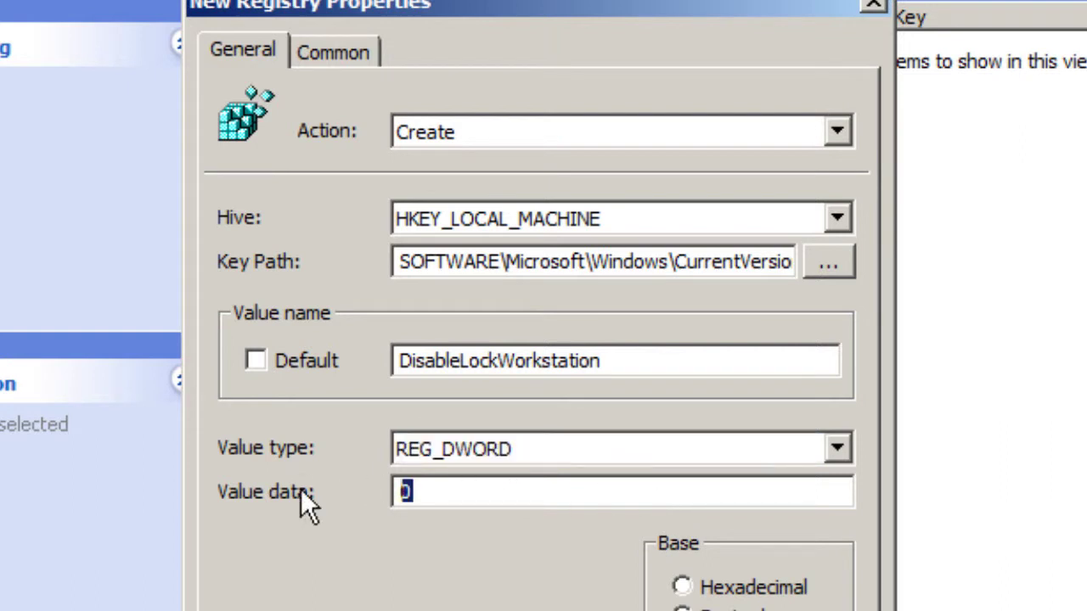
text(1)
key(Return)
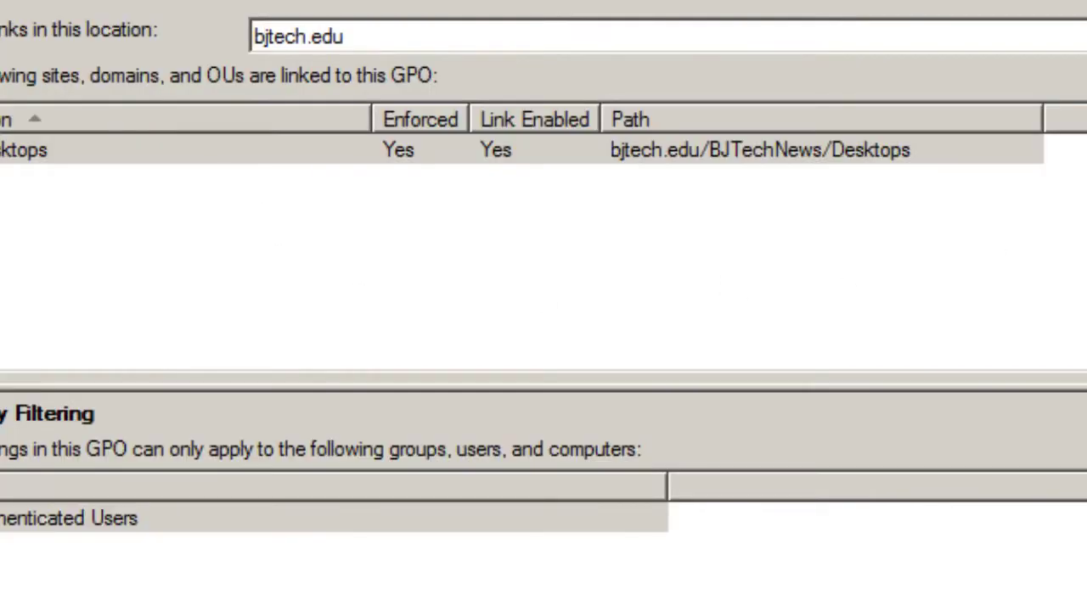
Enforce the Disable Lock Option GPO link under the Desktops OU in Group Policy Management
click(170, 240)
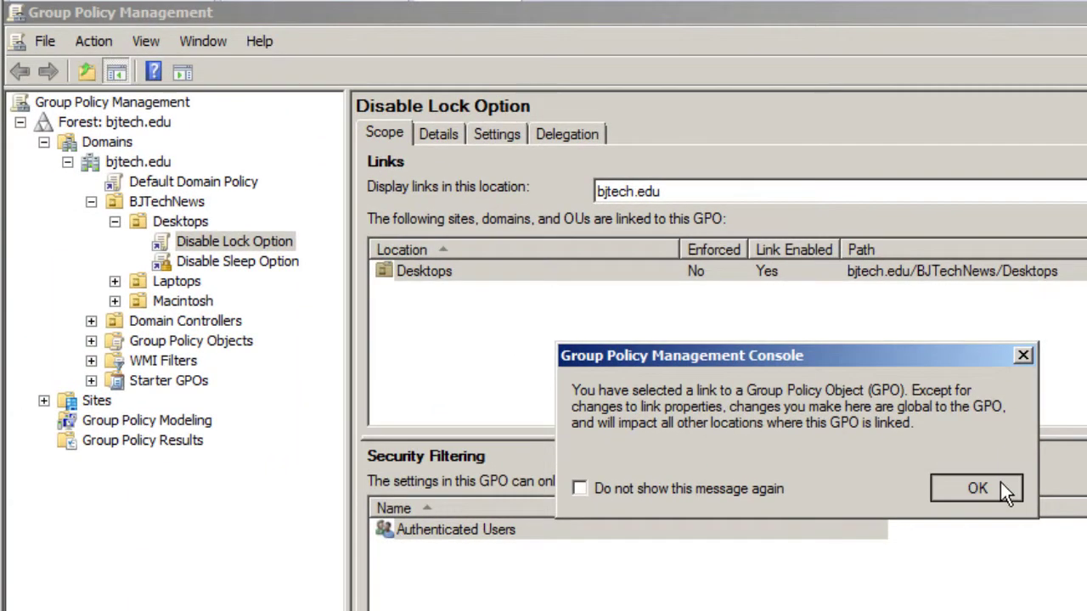
click(1000, 484)
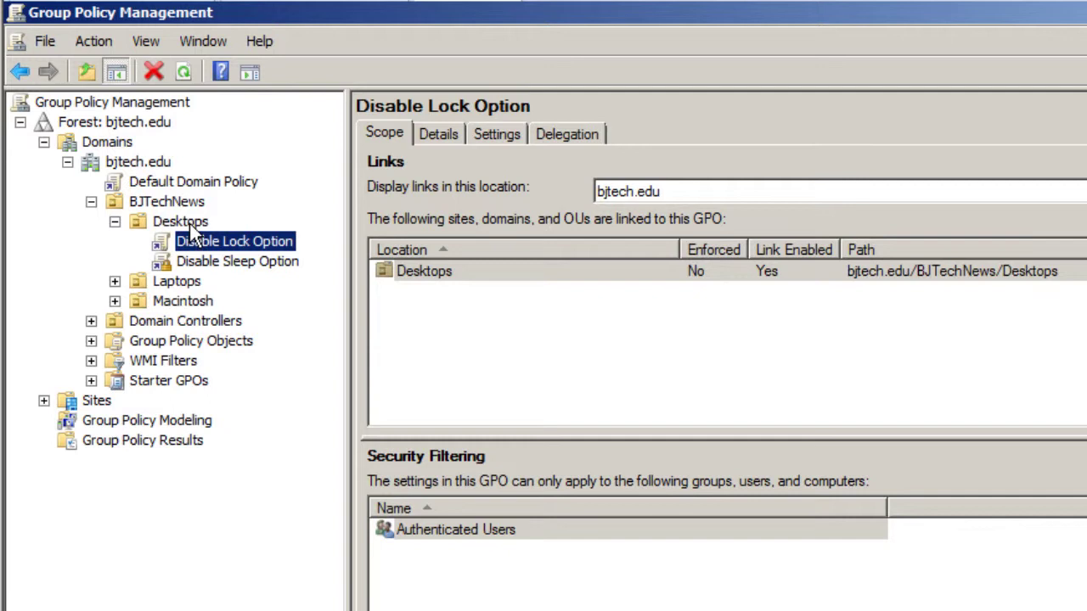
right_click(213, 242)
click(274, 281)
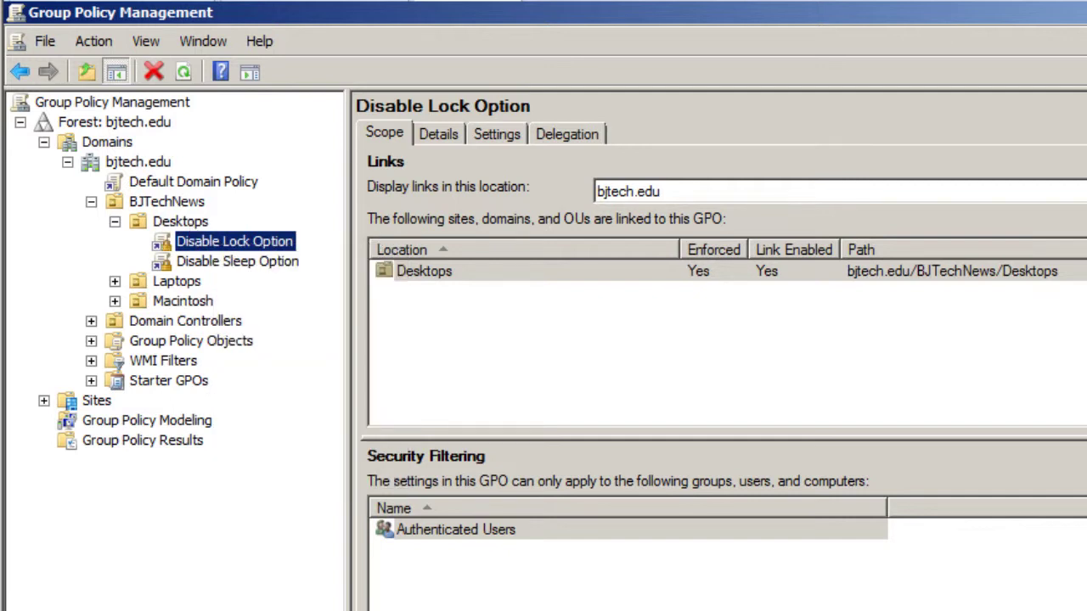